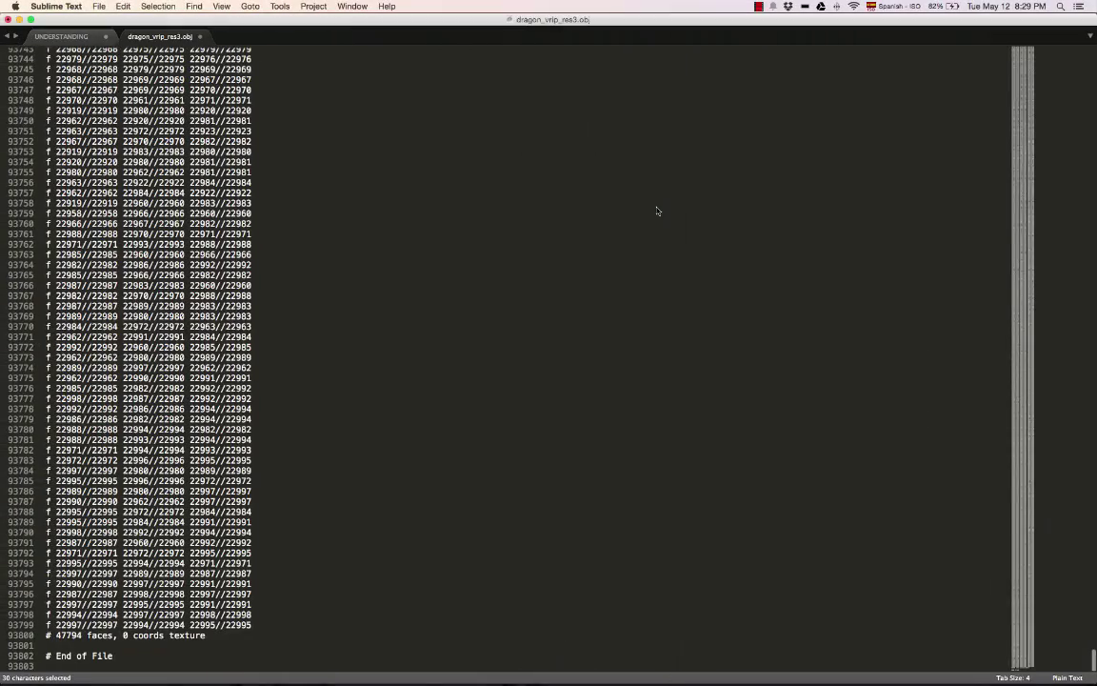
- Select the object name dragon_vrip_res3 at the top of the OBJ file and point out a vertex line
scroll(1072, 277, "up", 20)
scroll(1072, 277, "up", 20)
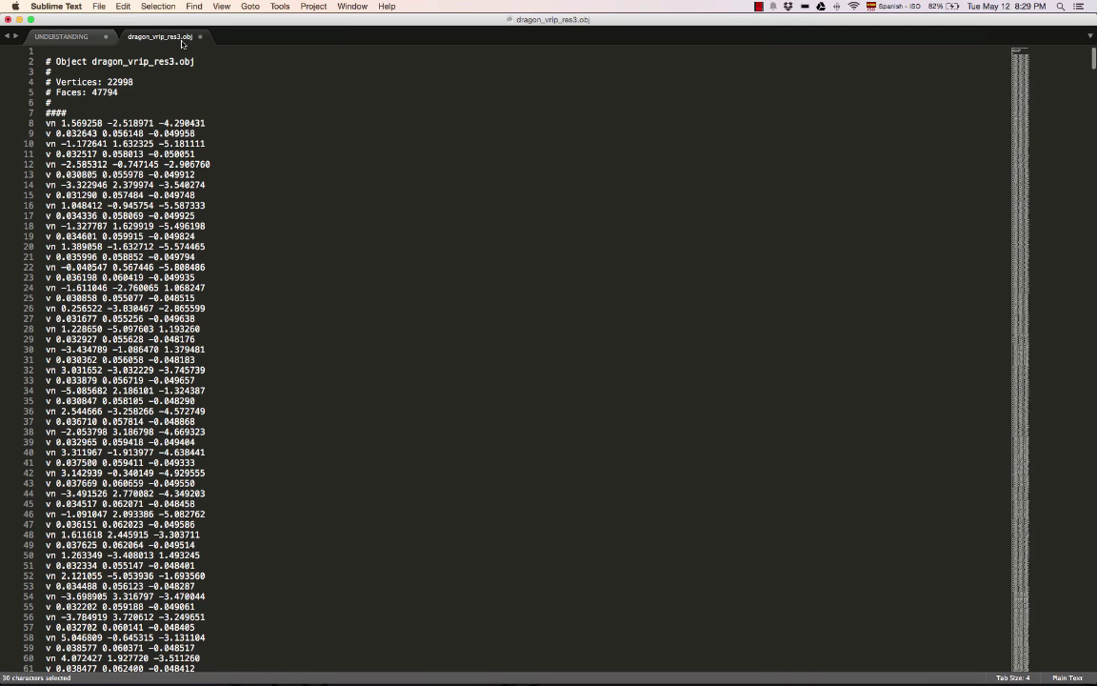
left_click_drag(92, 61, 174, 62)
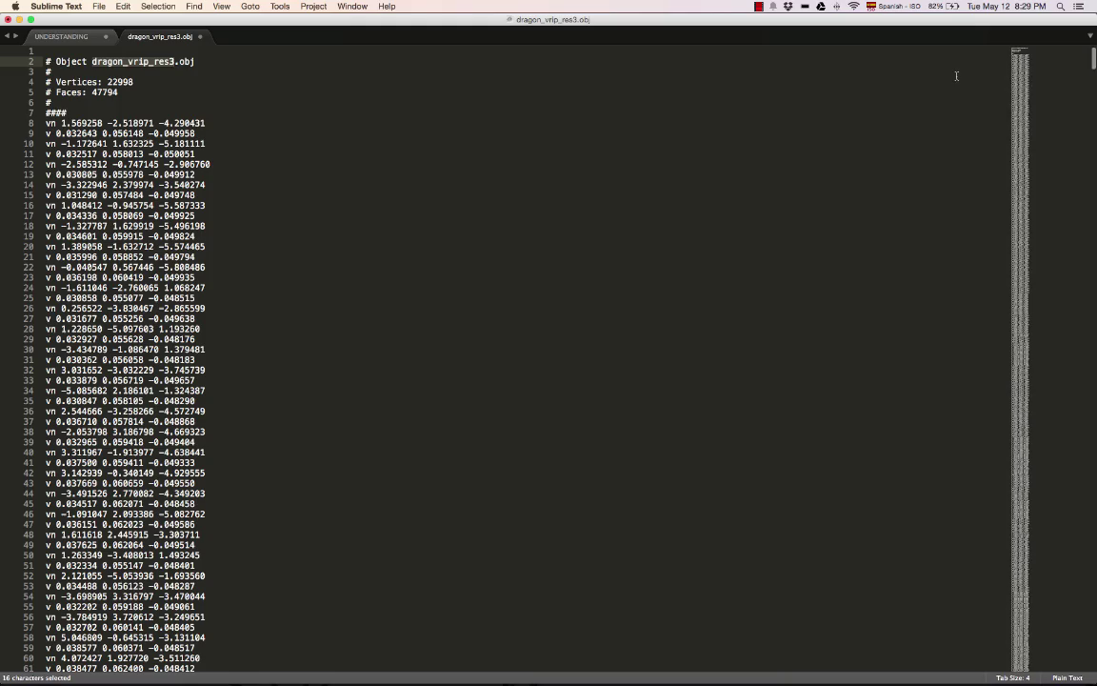
left_click_drag(1057, 96, 1031, 151)
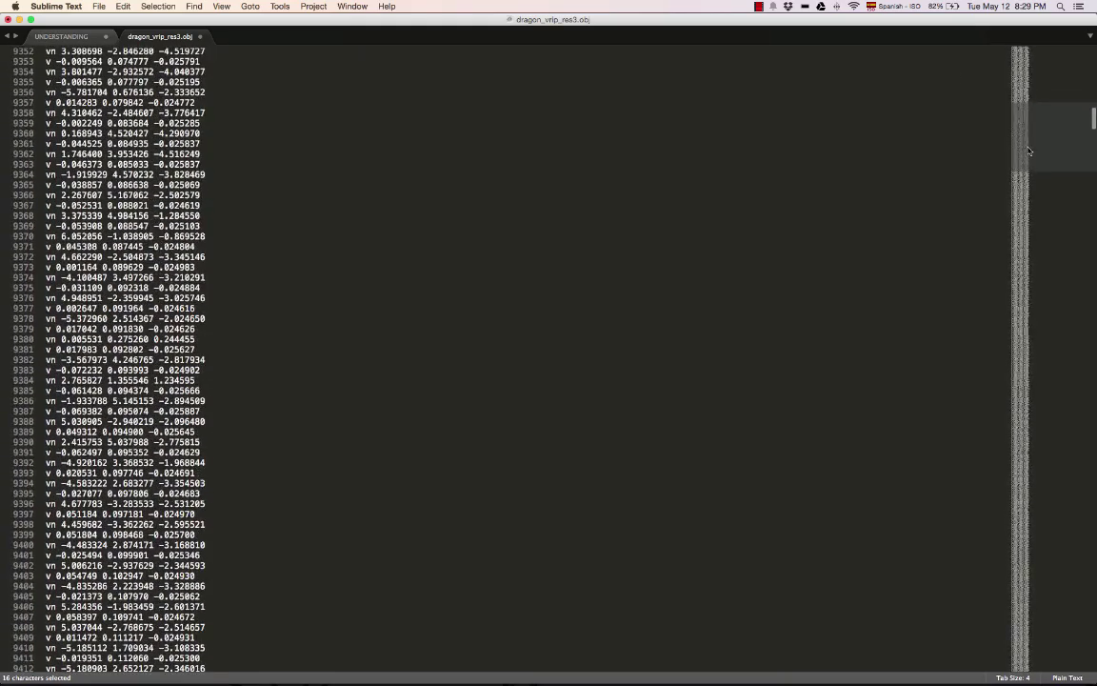
left_click_drag(191, 256, 57, 129)
left_click(253, 370)
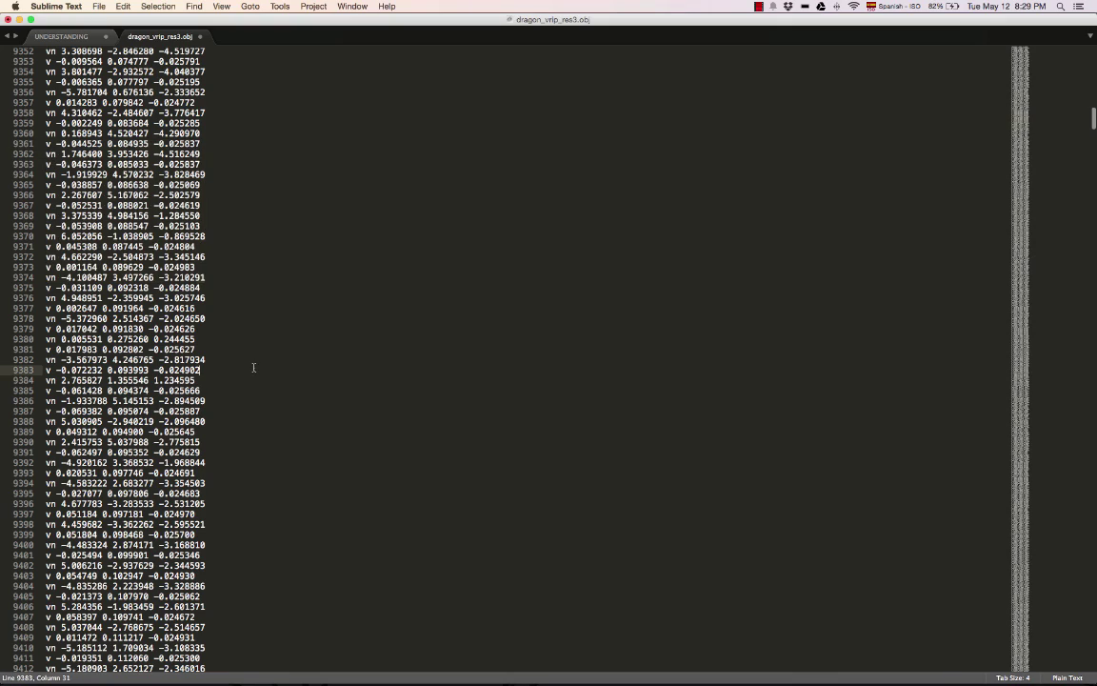
- Select a paired vn normal and v vertex line, skim down the file, then switch desktops
scroll(243, 388, "down", 1)
scroll(243, 388, "down", 5)
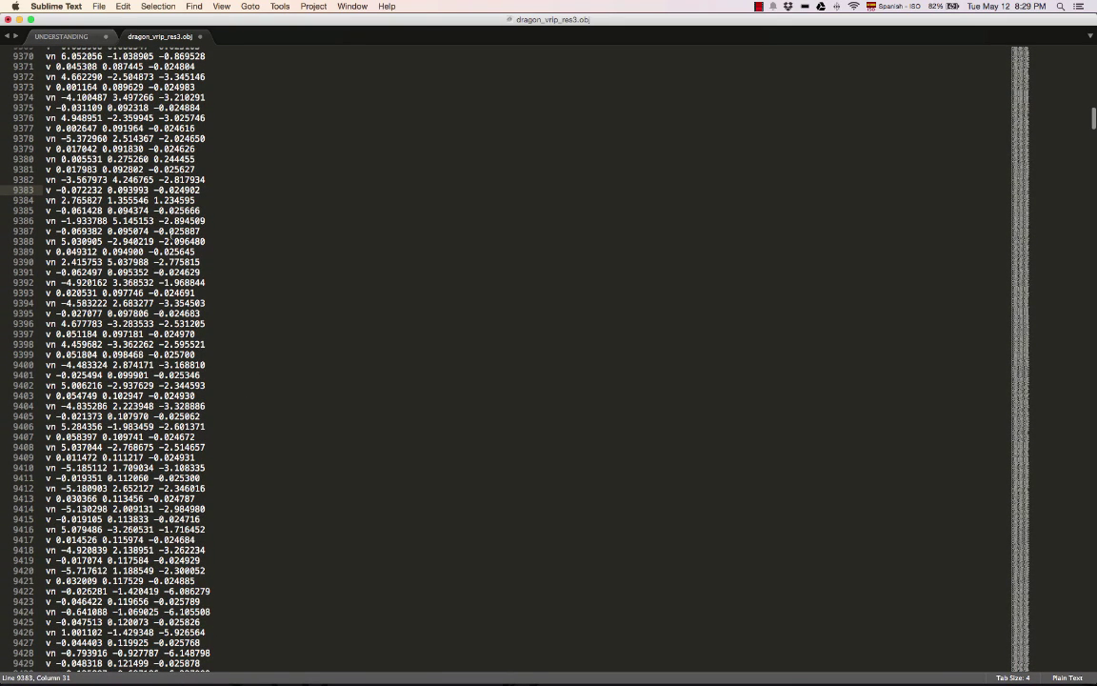
left_click_drag(206, 192, 10, 179)
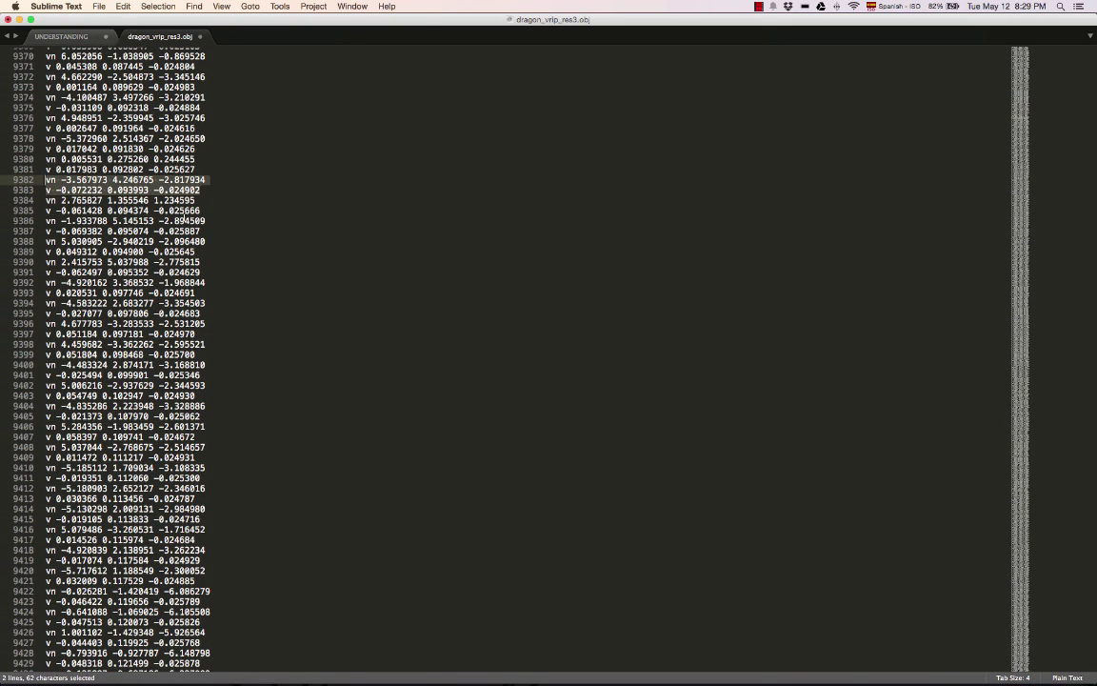
left_click_drag(1029, 90, 1001, 635)
key("ctrl+Right")
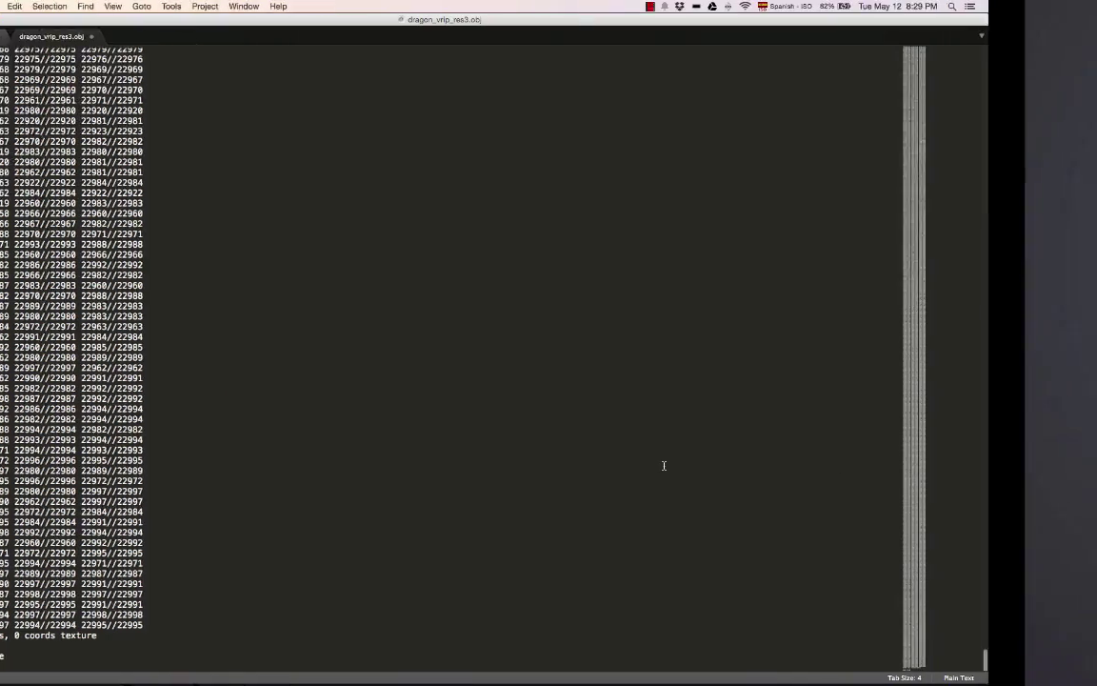
- Open the dragon scene in Maya, select the dragon mesh and display it as wireframe
key("ctrl+Right")
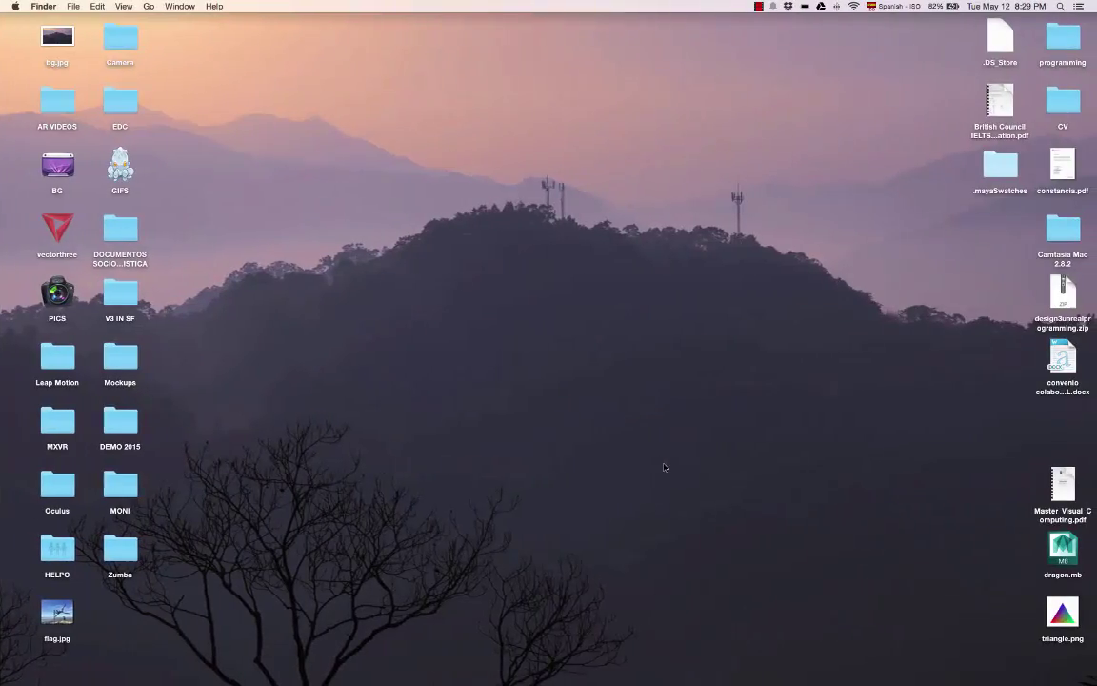
mouse_move(616, 667)
left_click(89, 664)
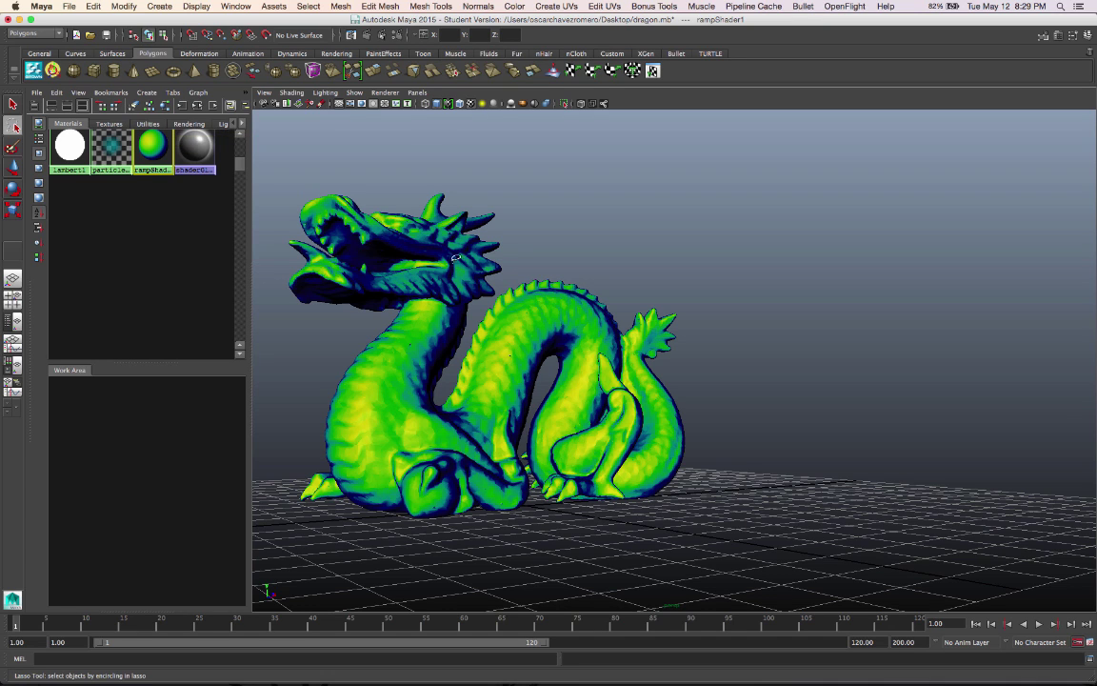
left_click(12, 104)
left_click(319, 206)
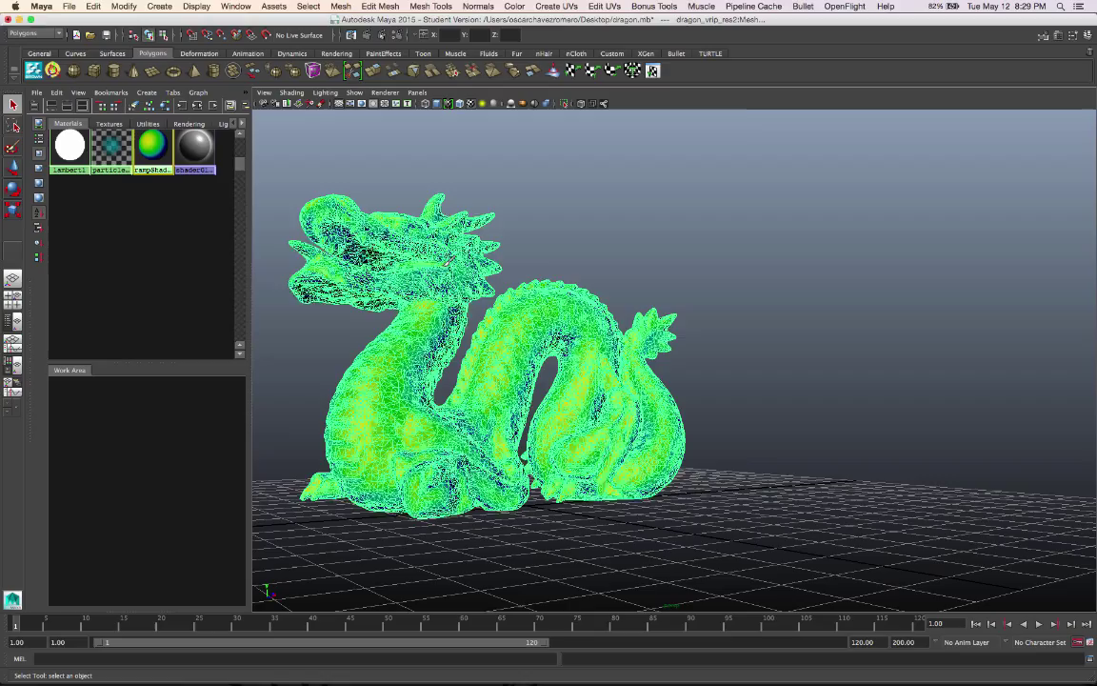
key("4")
- Tumble and zoom in until the dense wireframe dragon body fills the view
left_click_drag(493, 236, 502, 284, "alt")
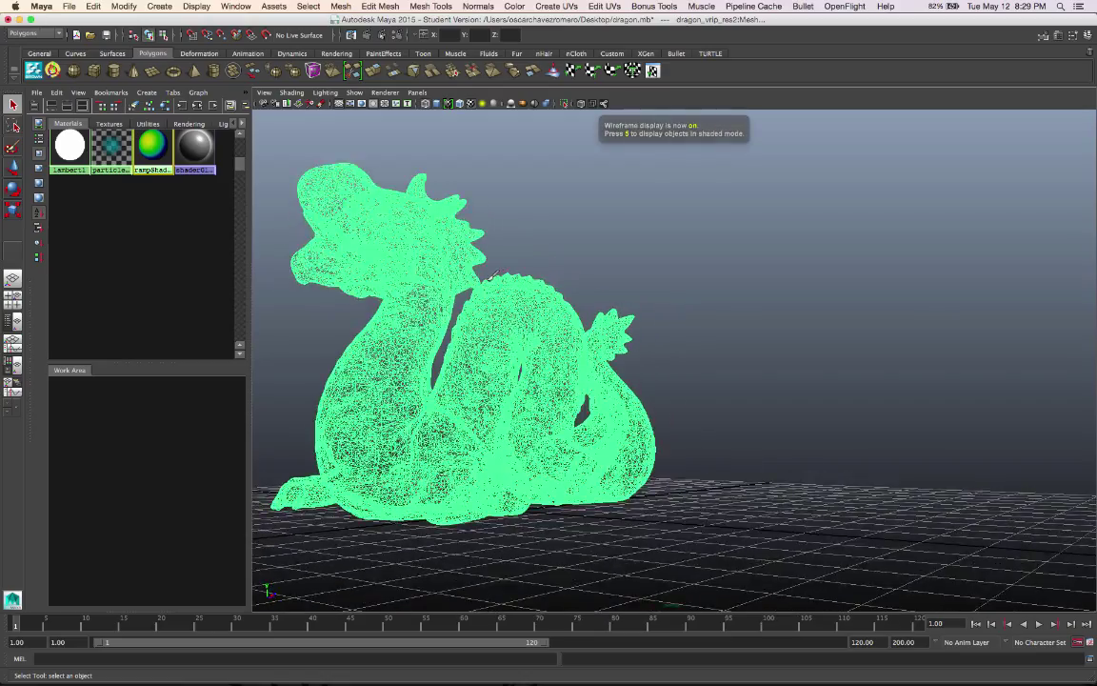
left_click_drag(419, 254, 374, 260, "alt")
left_click_drag(562, 297, 588, 360, "alt")
right_click_drag(588, 360, 684, 153, "alt")
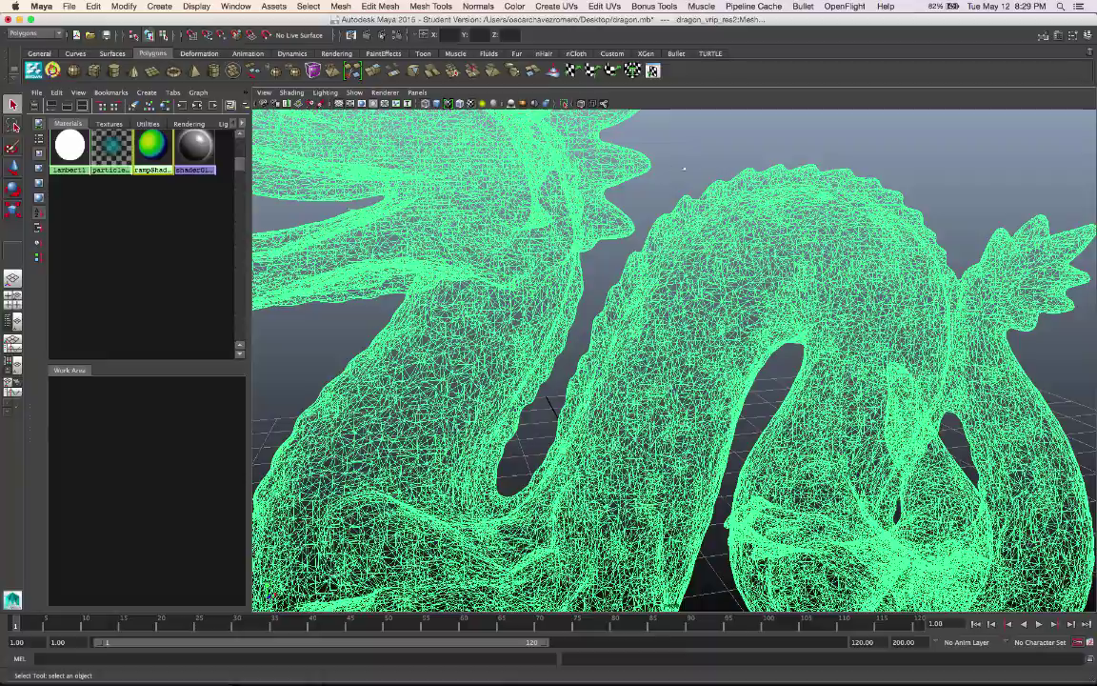
key("[")
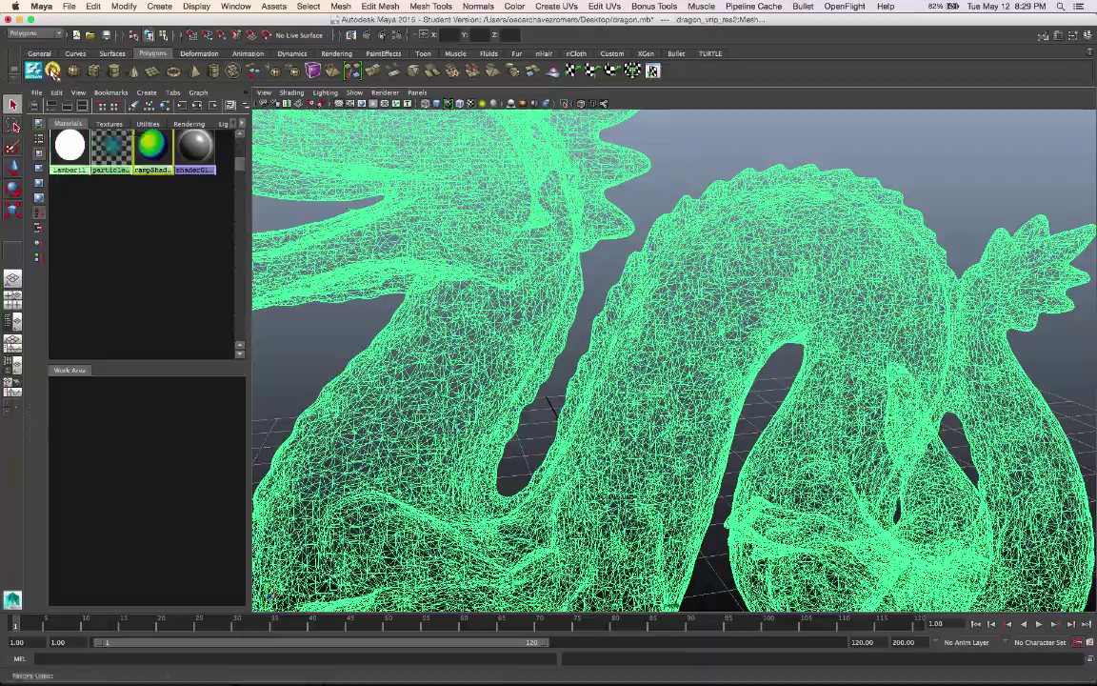
key("]")
left_click_drag(549, 405, 495, 279, "alt")
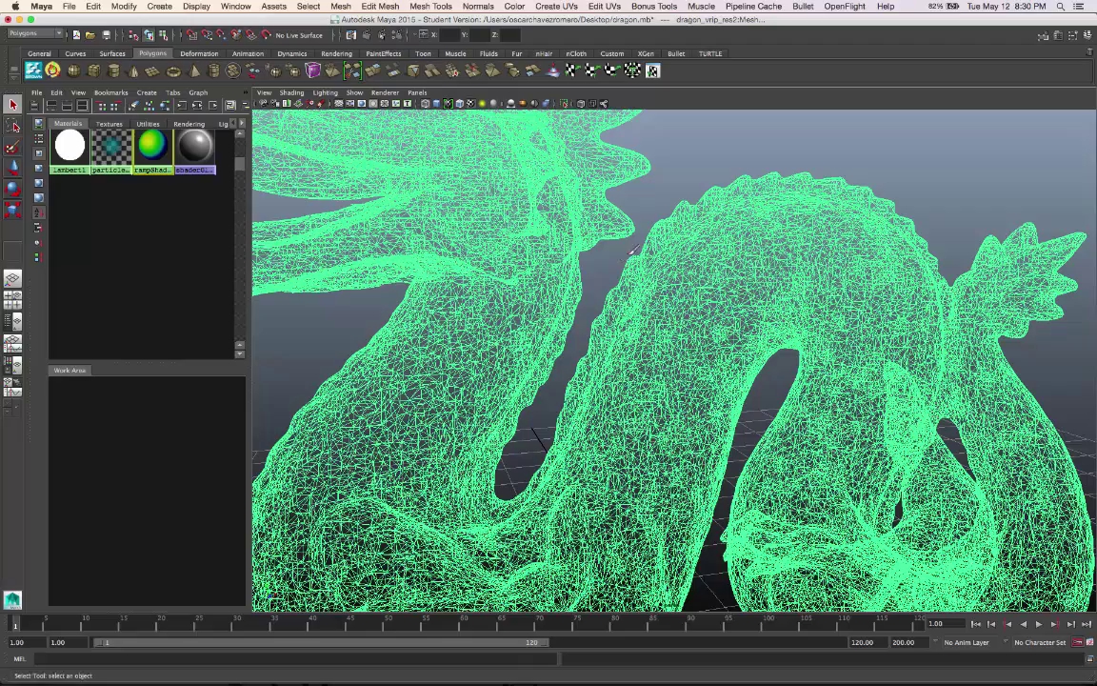
- Select the dragon mesh and assign it the default lambert1 material from Hypershade
right_click(151, 145)
left_click(76, 129)
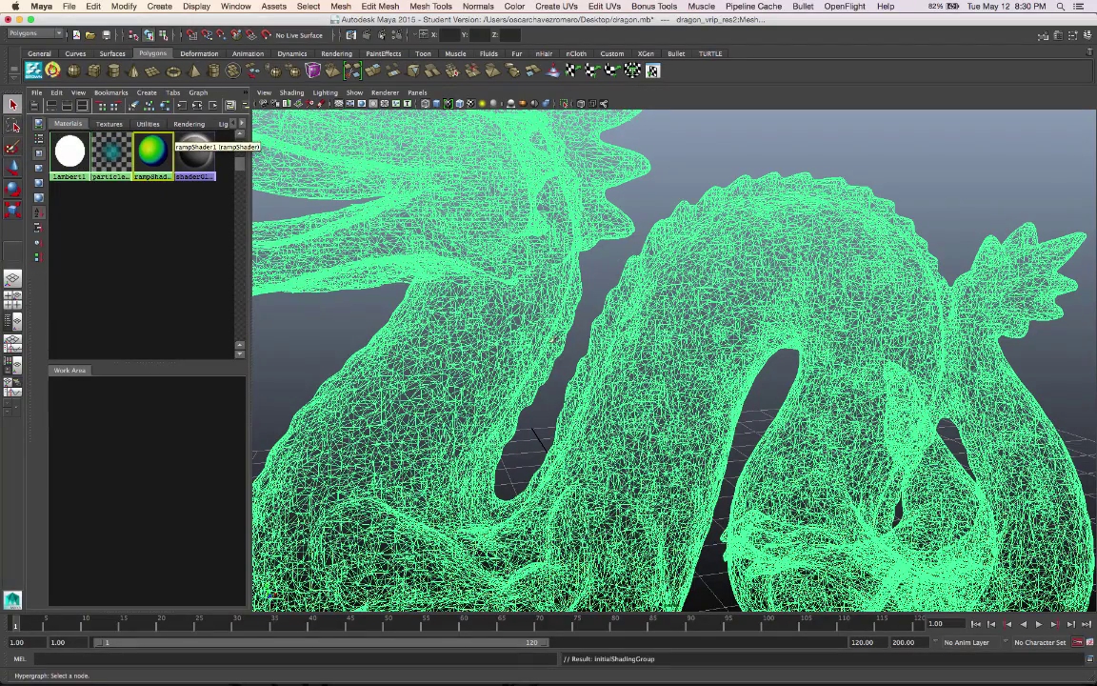
left_click(522, 310)
middle_click_drag(70, 152, 114, 154)
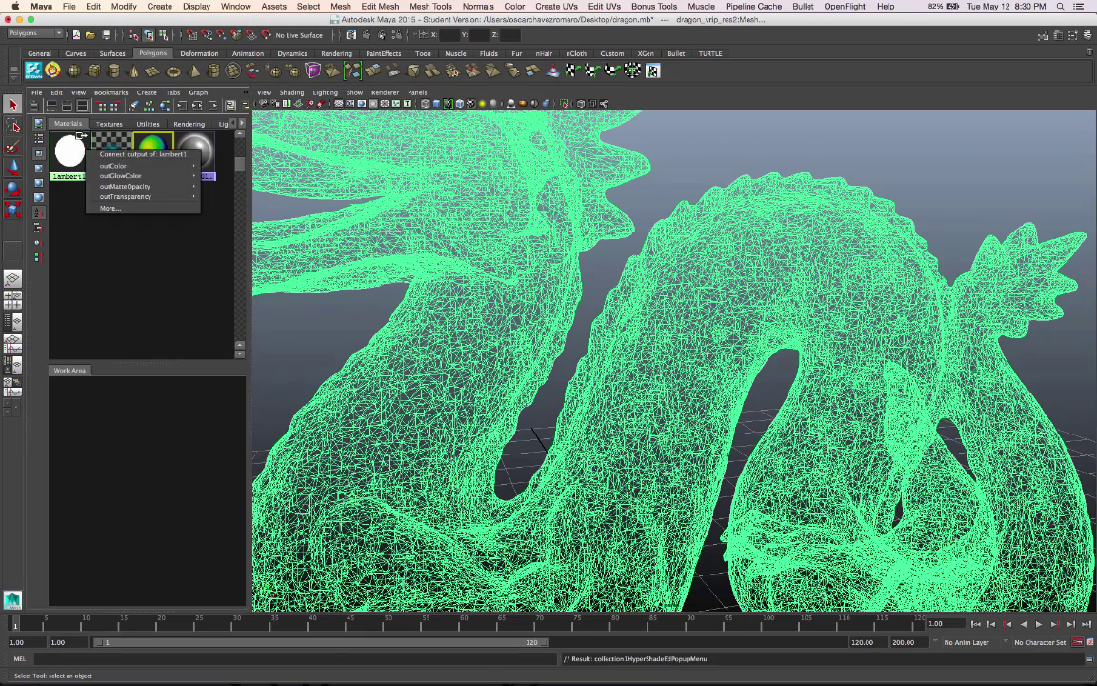
left_click(112, 165)
right_click(69, 151)
left_click(66, 185)
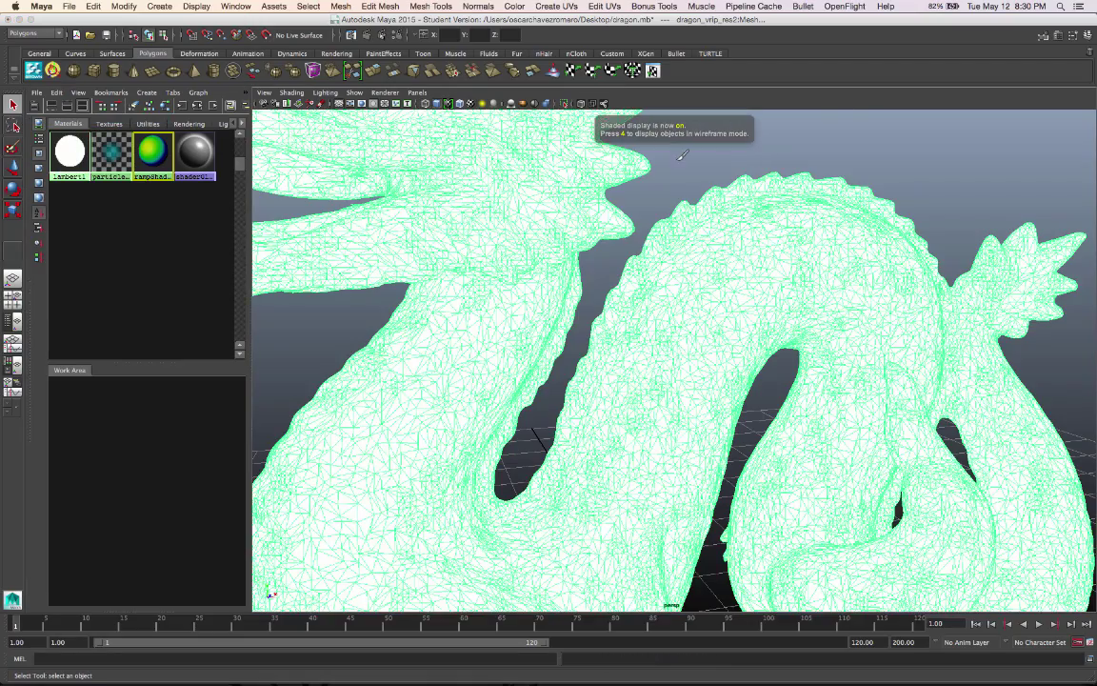
- Frame the whole dragon and orbit it, briefly checking the OBJ file in Sublime Text
left_click_drag(624, 156, 728, 176, "alt")
key("f")
left_click_drag(607, 331, 481, 345, "alt")
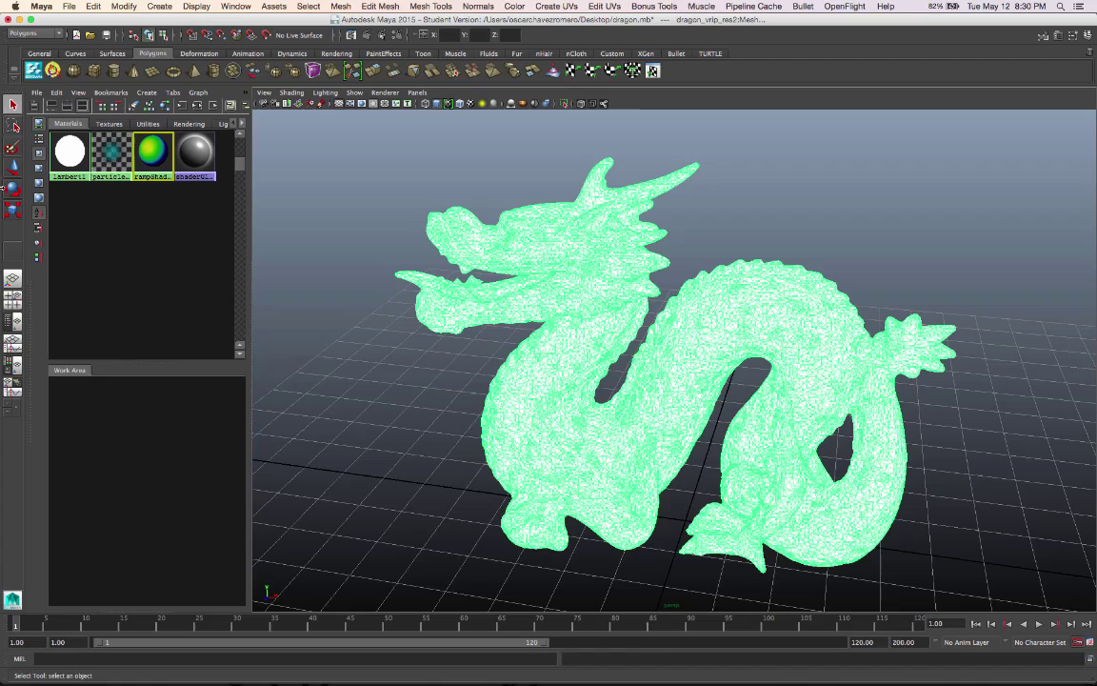
key("super+Tab")
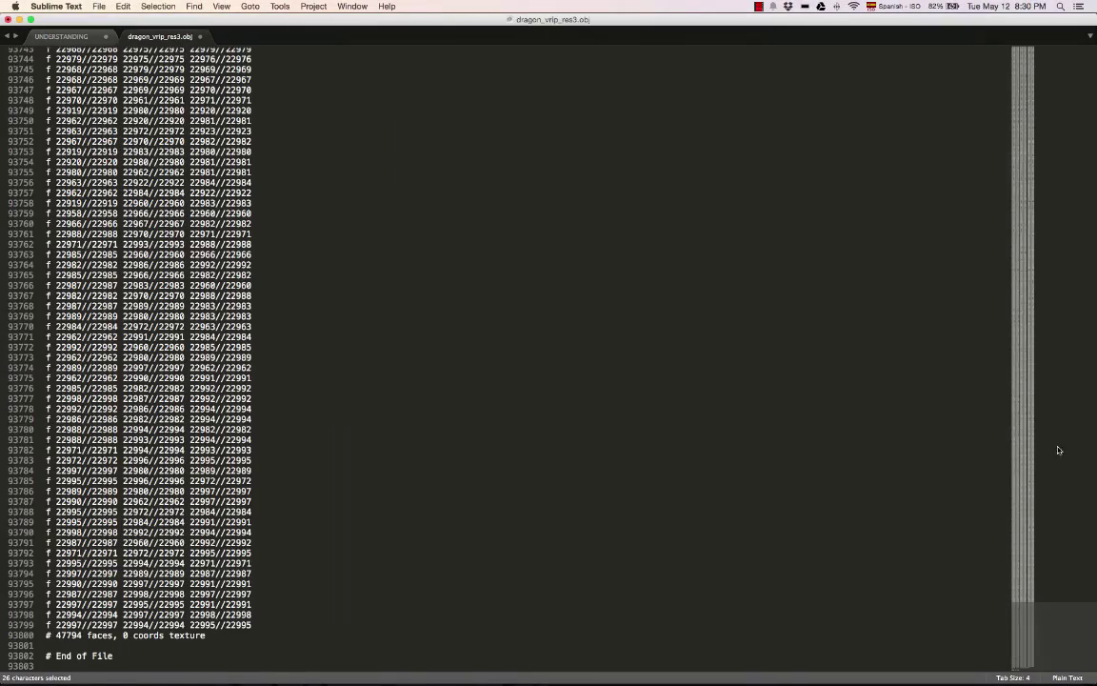
left_click_drag(1058, 449, 1029, 304)
key("super+Tab")
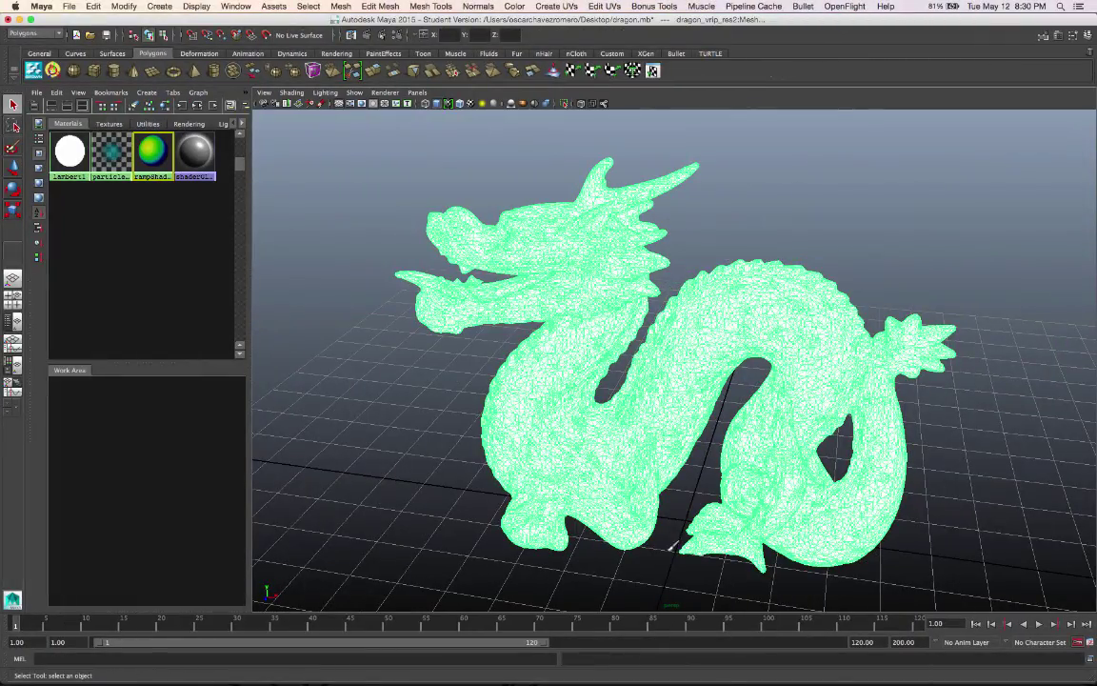
left_click_drag(719, 439, 438, 299, "alt")
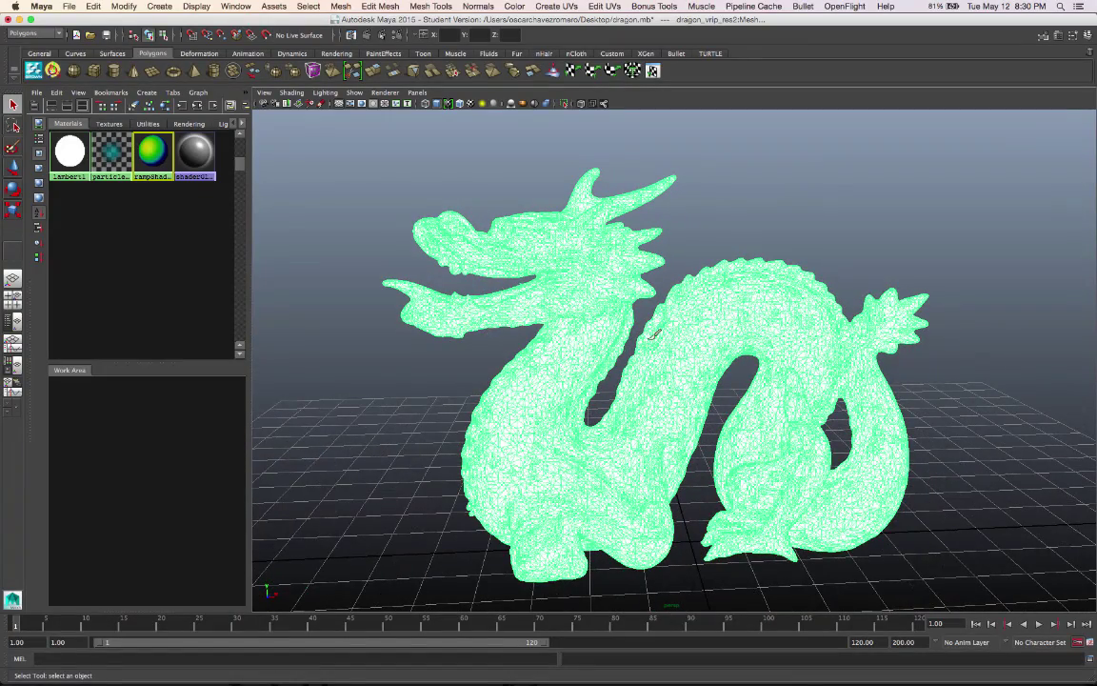
- Assign the green-and-yellow rampShader1 material to the dragon from Hypershade
right_click(148, 148)
left_click(133, 216)
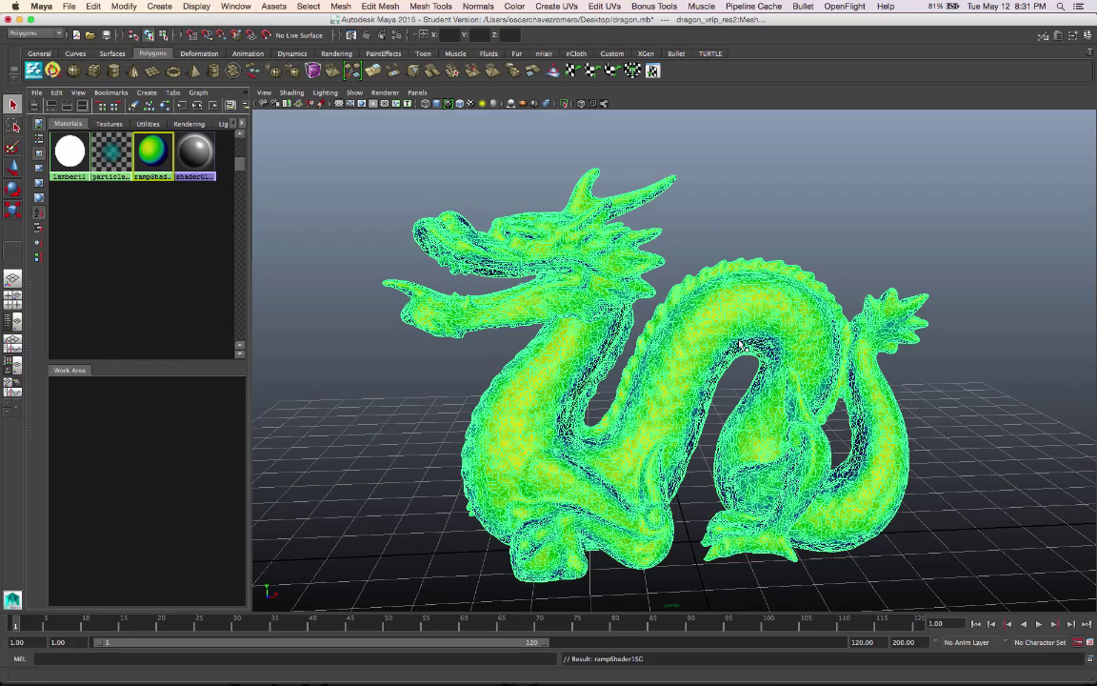
- Use the desktops overview to visit the Preview slides space, then return to the Maya desktop
key("ctrl+Up")
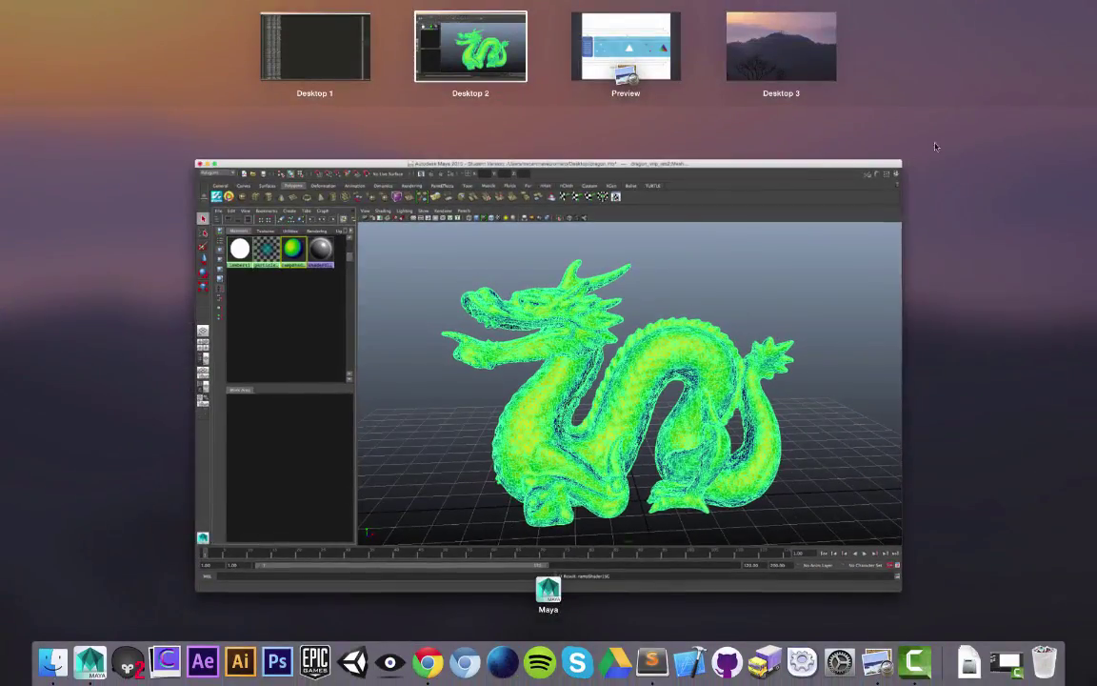
key("ctrl+Up")
key("ctrl+Up")
left_click(679, 51)
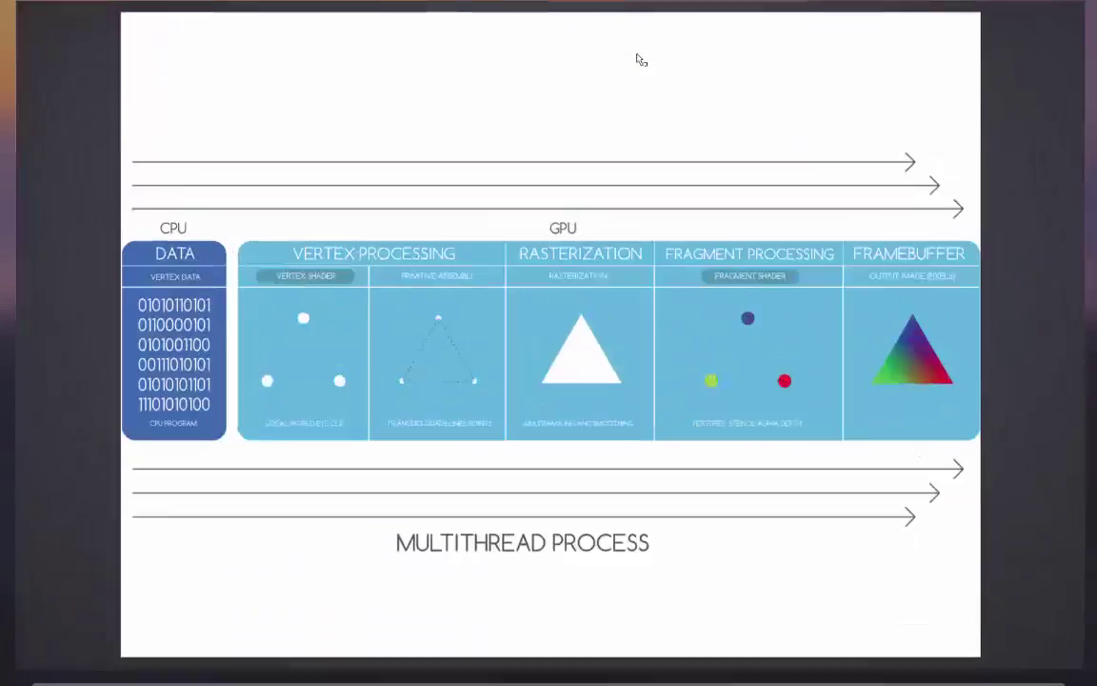
key("ctrl+Up")
left_click(466, 44)
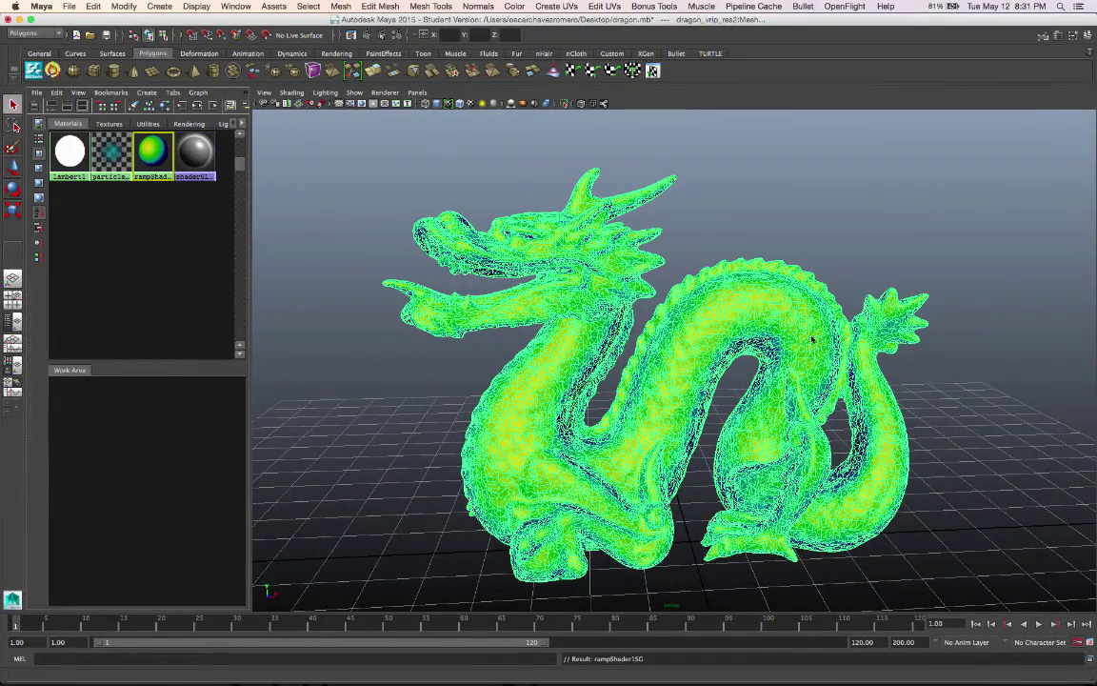